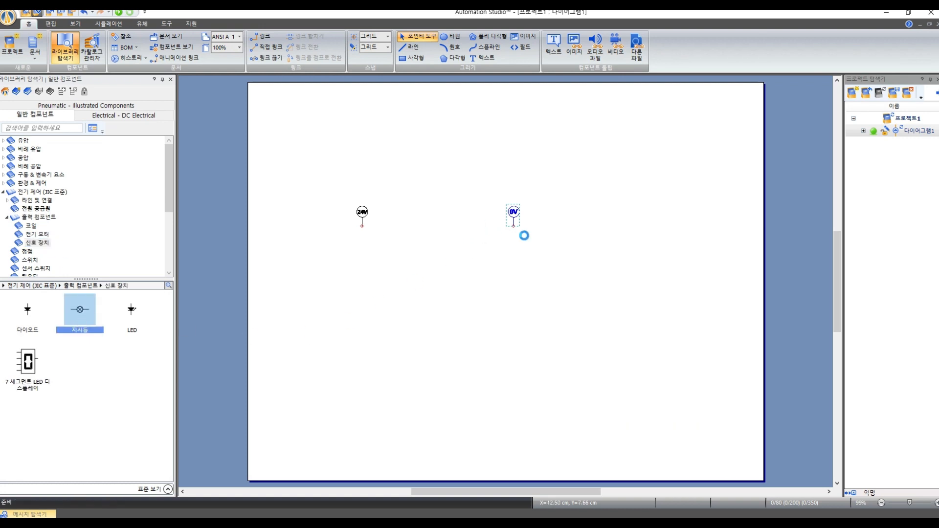
Give the indicator lamp the alias L and place a normally open push button with alias A beside the 24V supply
{"action": "type", "text": "L"}
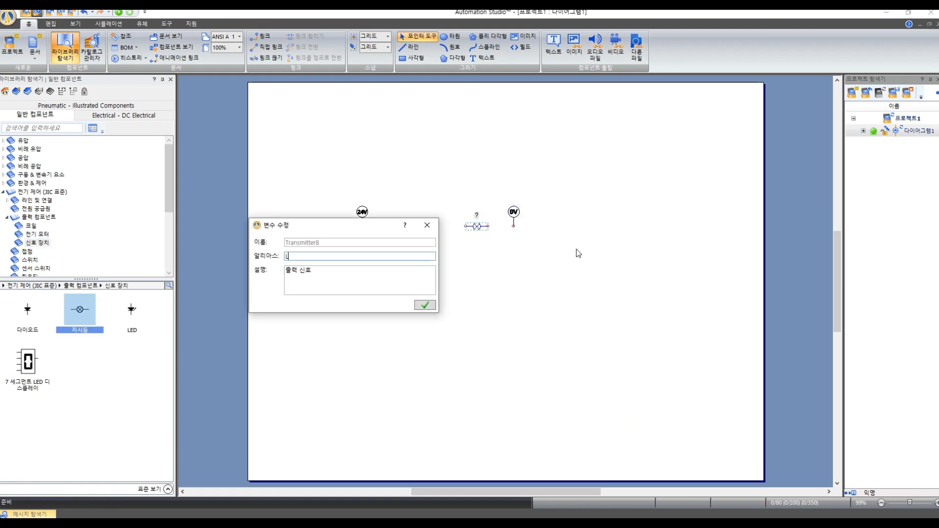
{"action": "key", "text": "Return"}
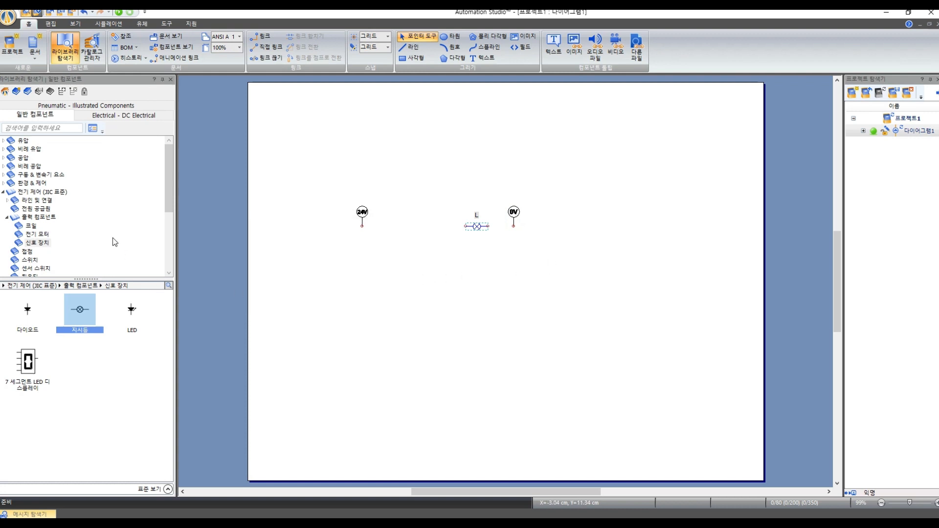
{"action": "left_click", "coordinate": [42, 192]}
{"action": "scroll", "coordinate": [87, 337], "scroll_direction": "down", "scroll_amount": 1}
{"action": "left_click_drag", "start_coordinate": [27, 370], "coordinate": [397, 218]}
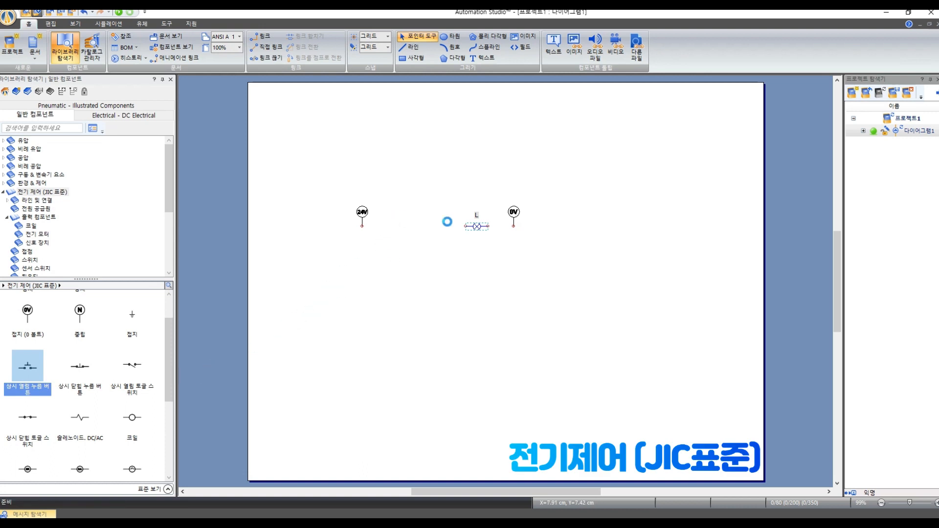
{"action": "type", "text": "A"}
{"action": "key", "text": "Return"}
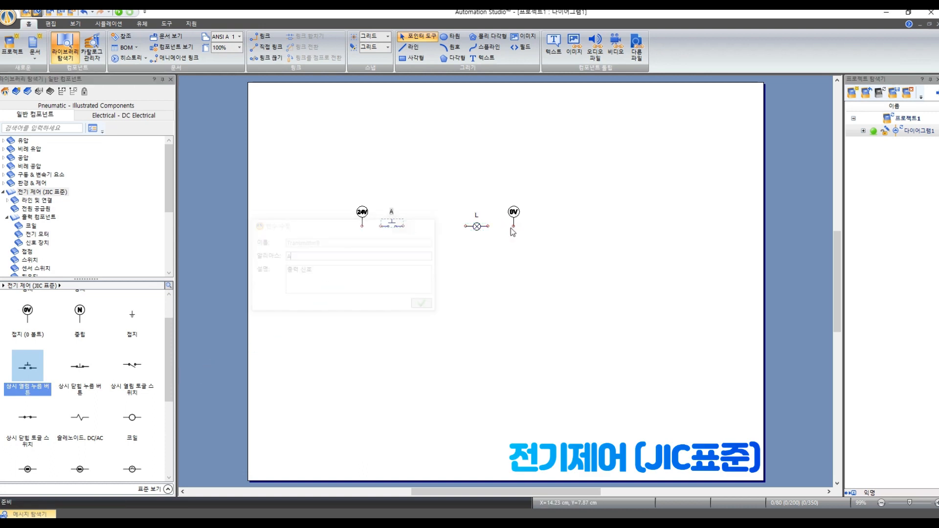
Place a second normally open push button with alias B between push button A and lamp L
{"action": "left_click_drag", "start_coordinate": [41, 370], "coordinate": [430, 223]}
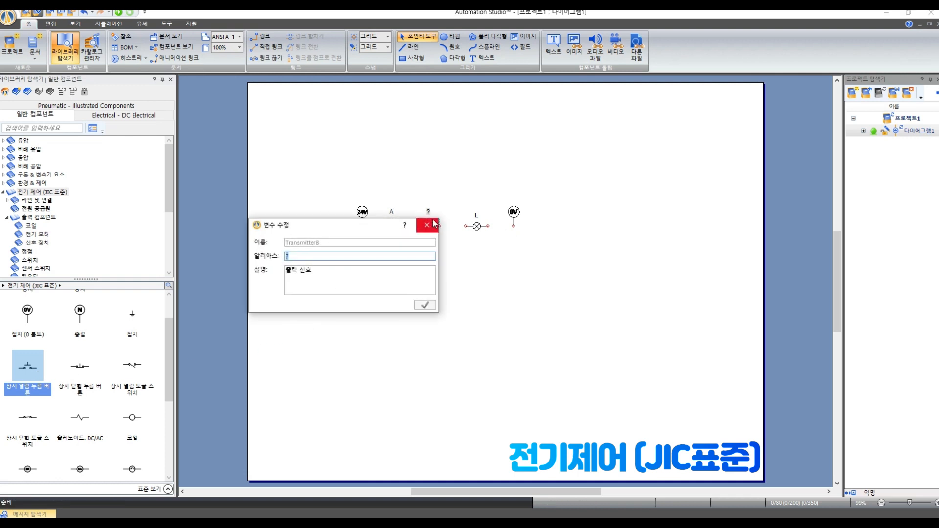
{"action": "type", "text": "B"}
{"action": "key", "text": "Return"}
Wire the 24V supply, push buttons A and B, lamp L and the 0V ground together in series
{"action": "scroll", "coordinate": [436, 250], "scroll_direction": "up", "scroll_amount": 3}
{"action": "scroll", "coordinate": [440, 288], "scroll_direction": "down", "scroll_amount": 4}
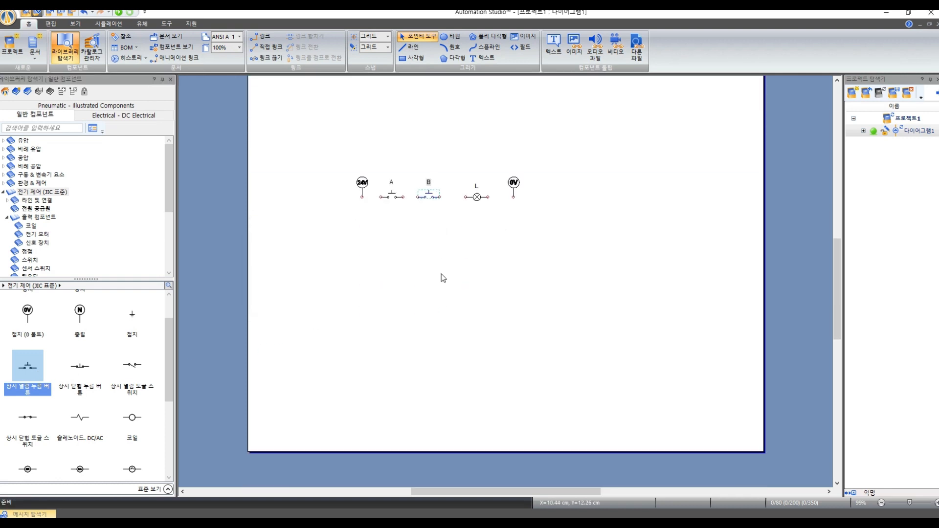
{"action": "scroll", "coordinate": [440, 216], "scroll_direction": "up", "scroll_amount": 3}
{"action": "left_click_drag", "start_coordinate": [443, 211], "coordinate": [507, 294]}
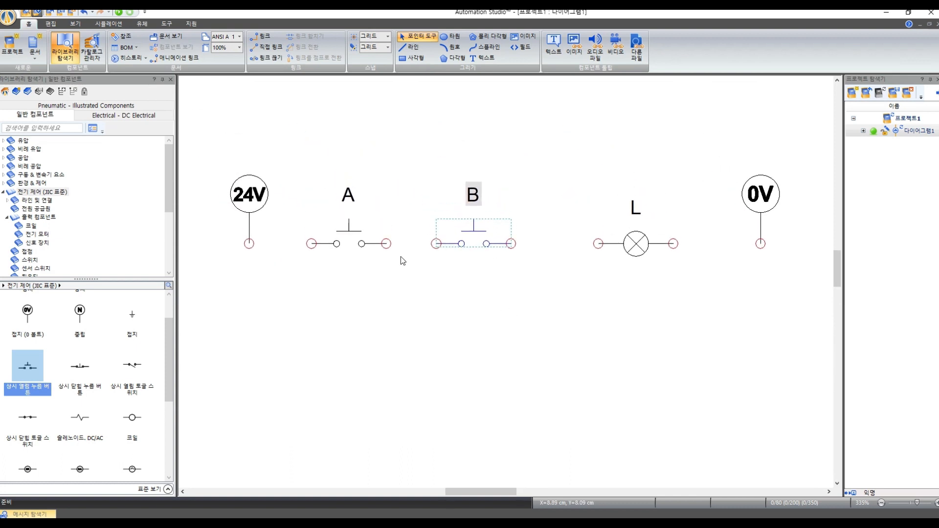
{"action": "left_click_drag", "start_coordinate": [249, 243], "coordinate": [312, 243]}
{"action": "left_click_drag", "start_coordinate": [386, 243], "coordinate": [436, 243]}
{"action": "left_click_drag", "start_coordinate": [512, 243], "coordinate": [599, 243]}
{"action": "left_click_drag", "start_coordinate": [673, 243], "coordinate": [765, 241]}
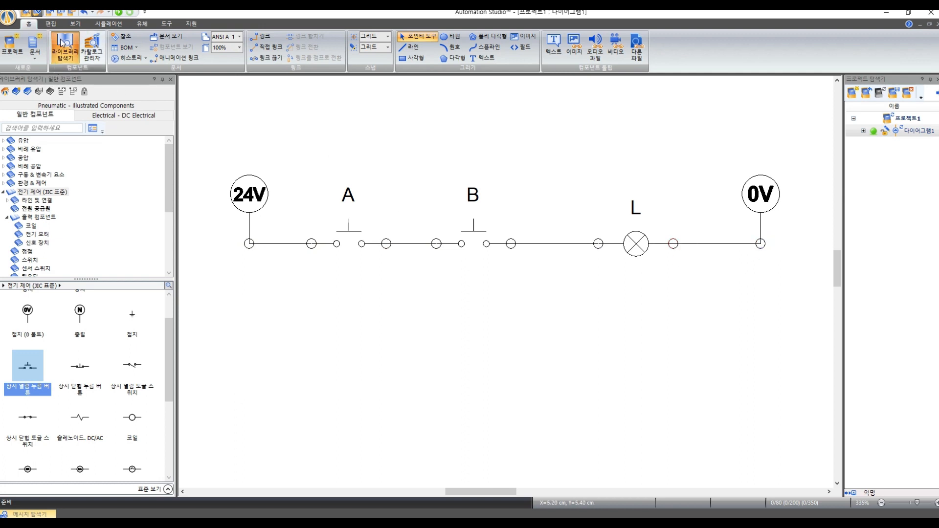
Run the normal simulation of the series circuit and actuate push buttons A and B to test lamp L
{"action": "left_click", "coordinate": [108, 23]}
{"action": "left_click", "coordinate": [15, 45]}
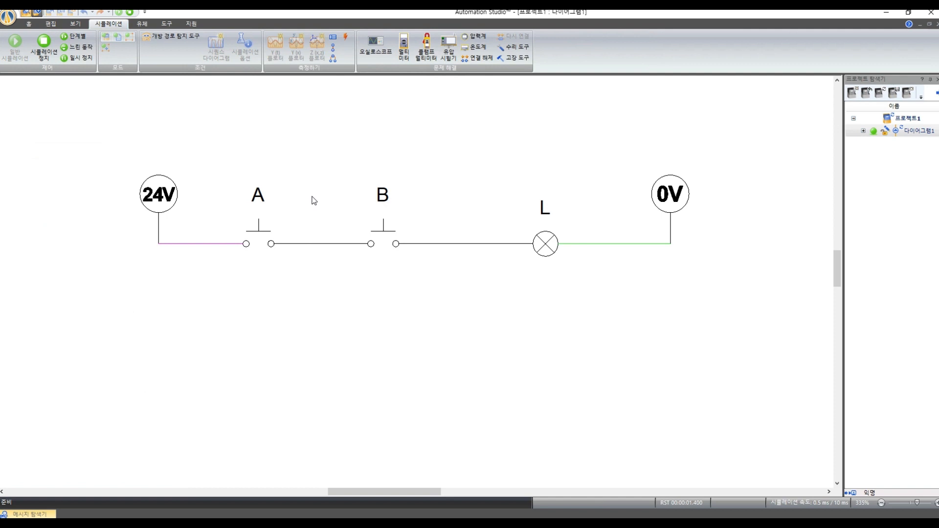
{"action": "left_click", "coordinate": [260, 229]}
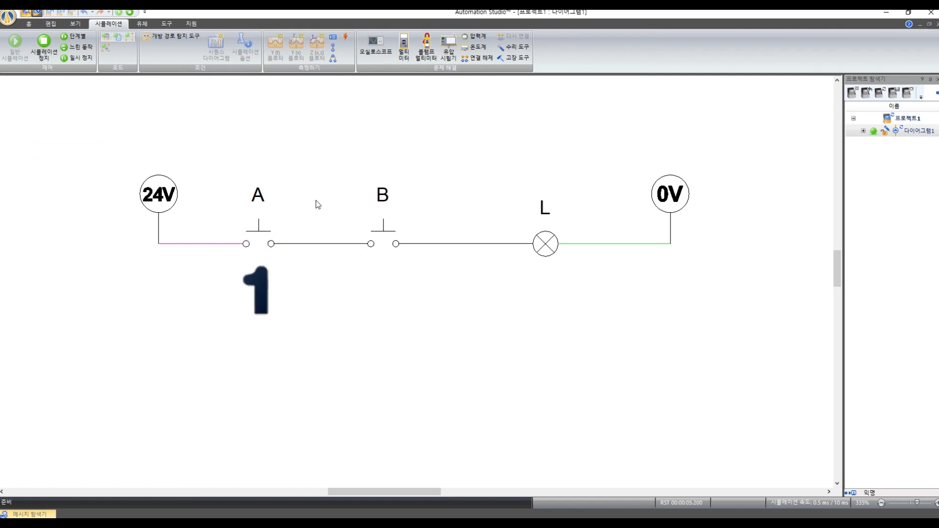
{"action": "left_click", "coordinate": [386, 229]}
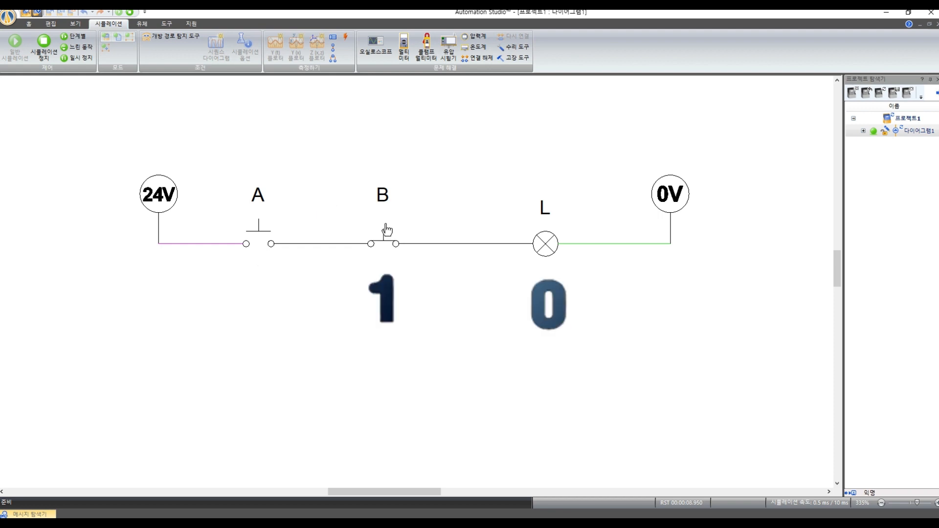
{"action": "left_click", "coordinate": [275, 230]}
{"action": "left_click", "coordinate": [386, 230]}
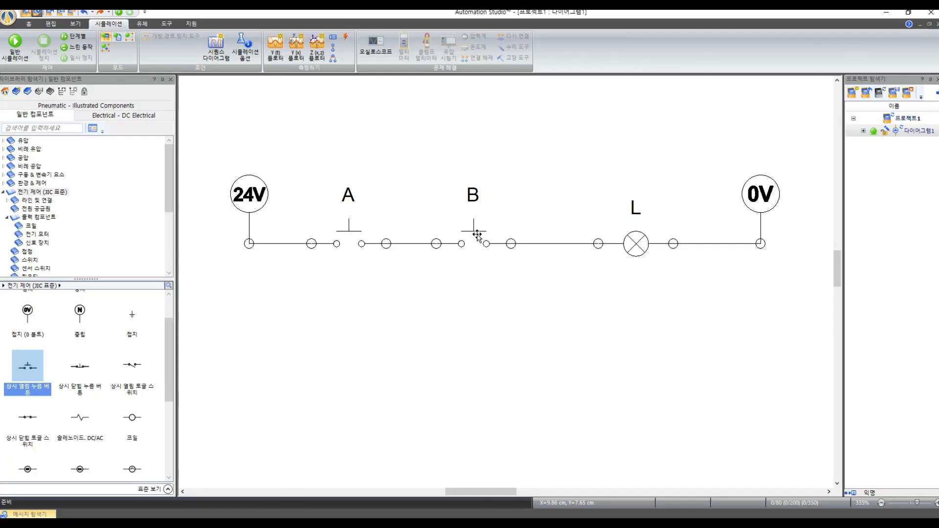
Move push button B beneath A and wire it in parallel, branching from the 24V line
{"action": "mouse_move", "coordinate": [479, 232]}
{"action": "left_mouse_down"}
{"action": "mouse_move", "coordinate": [376, 307]}
{"action": "mouse_move", "coordinate": [350, 308]}
{"action": "mouse_move", "coordinate": [426, 293]}
{"action": "mouse_move", "coordinate": [437, 243]}
{"action": "left_mouse_up"}
{"action": "left_click", "coordinate": [420, 325]}
{"action": "left_click_drag", "start_coordinate": [290, 314], "coordinate": [274, 243]}
Move lamp L down midway between the two button branches and connect it to their common line and to 0V
{"action": "left_click_drag", "start_coordinate": [670, 295], "coordinate": [546, 228]}
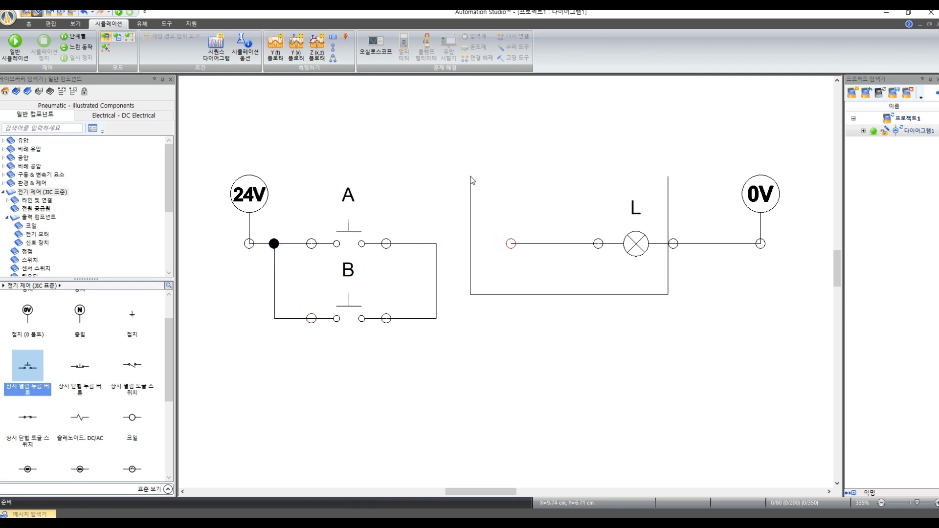
{"action": "left_click_drag", "start_coordinate": [640, 252], "coordinate": [640, 290]}
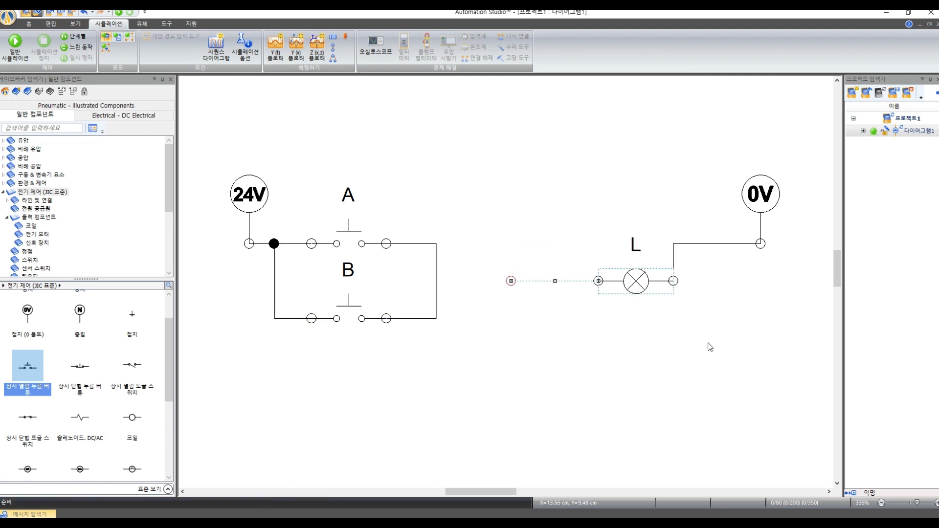
{"action": "left_click_drag", "start_coordinate": [708, 244], "coordinate": [682, 333]}
{"action": "left_click_drag", "start_coordinate": [521, 282], "coordinate": [436, 280]}
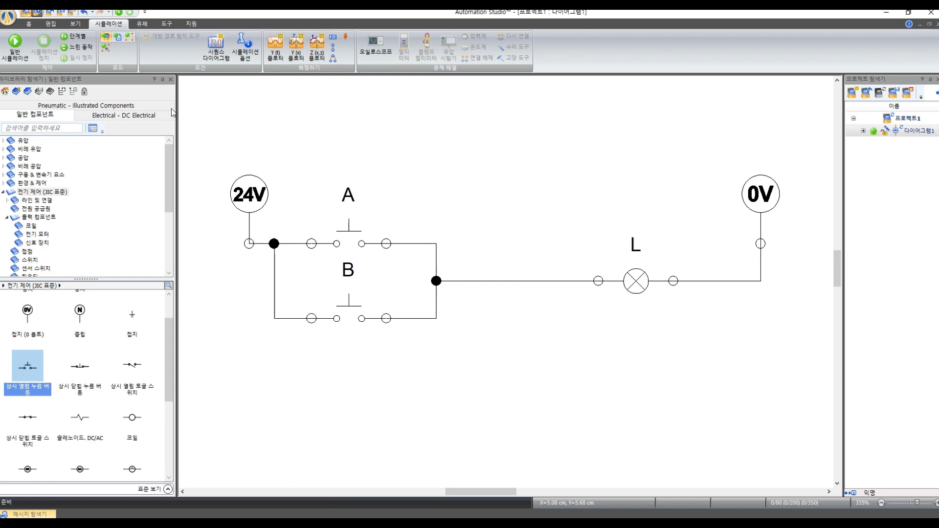
Run the normal simulation of the parallel circuit and actuate push buttons A and B to test lamp L
{"action": "left_click", "coordinate": [15, 49]}
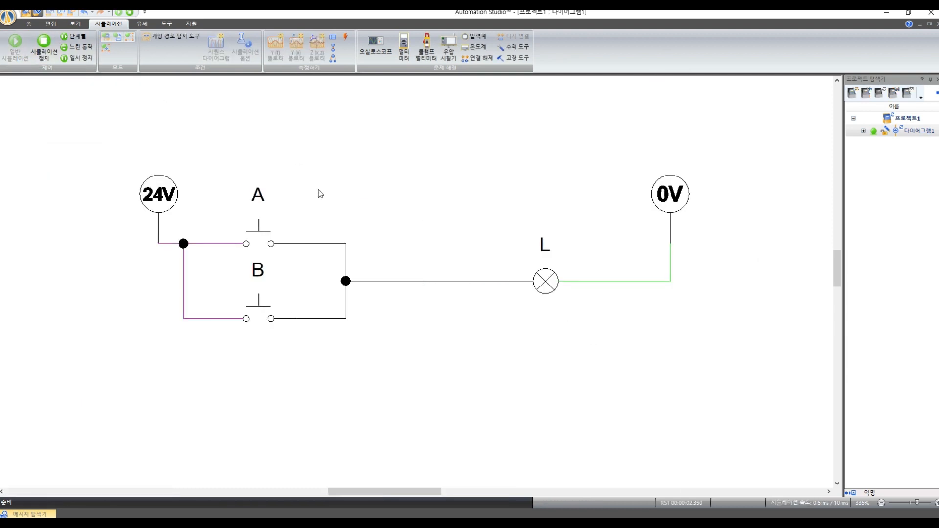
{"action": "left_click", "coordinate": [259, 234]}
{"action": "left_click", "coordinate": [253, 307]}
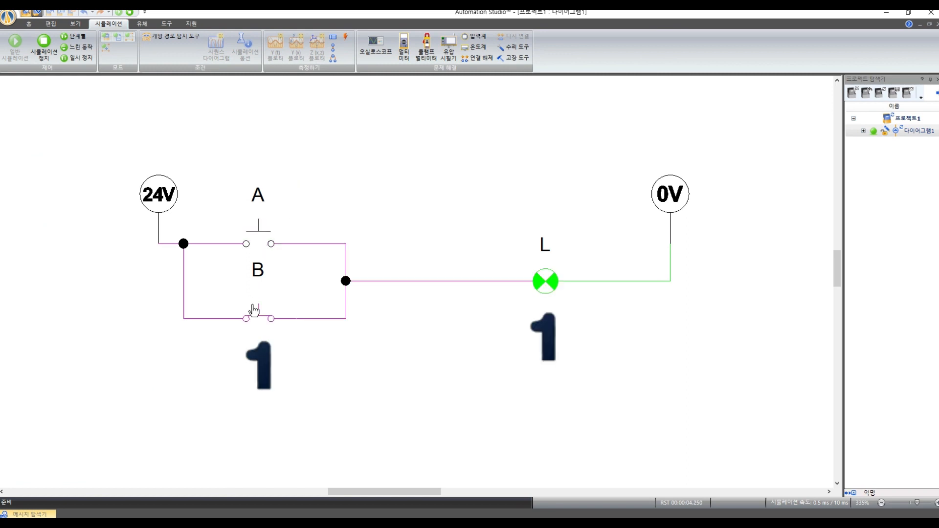
{"action": "left_click", "coordinate": [266, 238]}
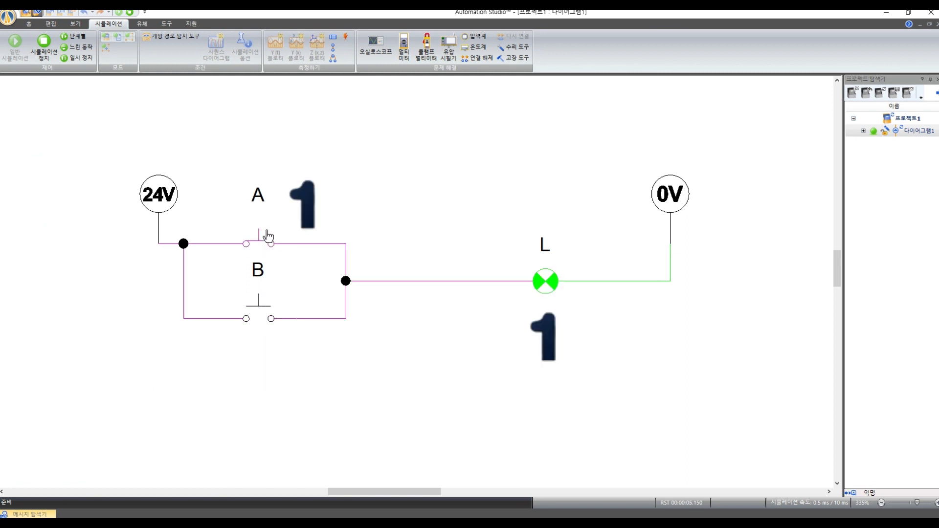
{"action": "left_click", "coordinate": [266, 307]}
{"action": "left_click", "coordinate": [272, 228]}
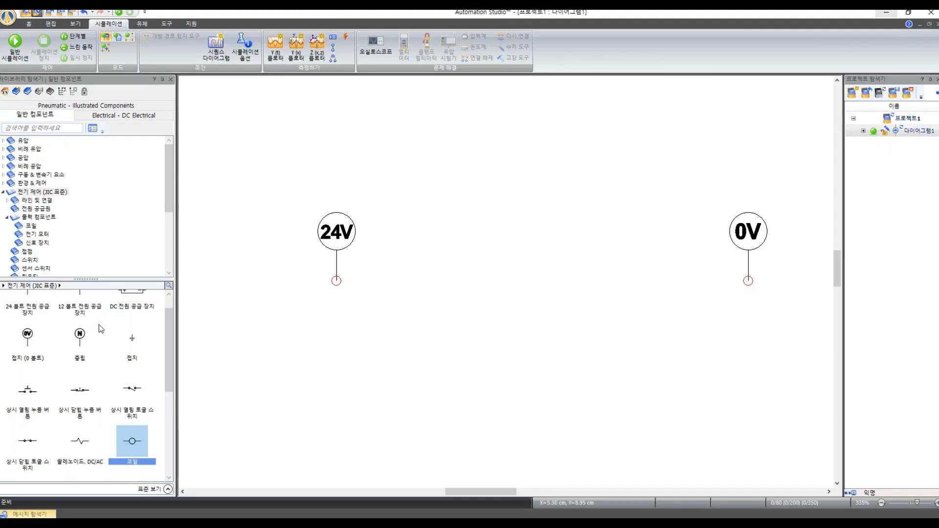
Place a normally open push button with alias A between the 24V supply and the 0V ground
{"action": "scroll", "coordinate": [99, 325], "scroll_direction": "up", "scroll_amount": 1}
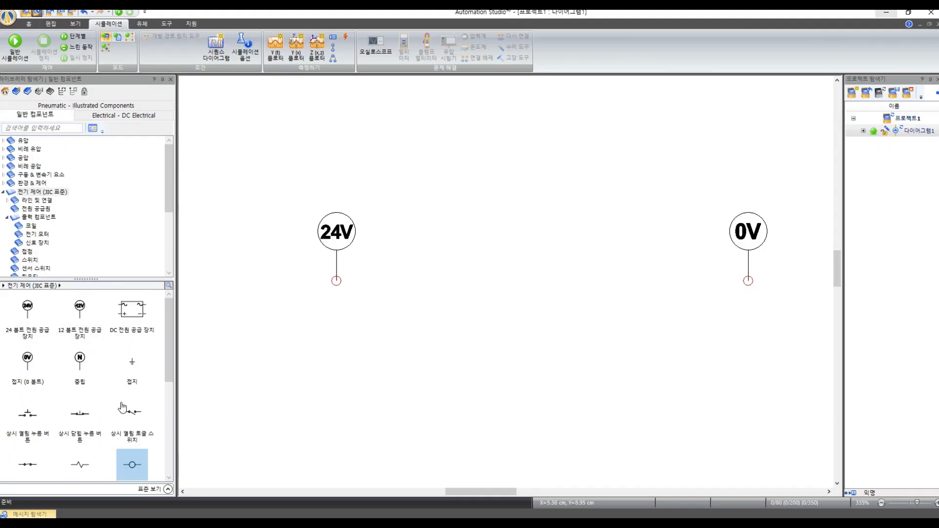
{"action": "left_click_drag", "start_coordinate": [37, 413], "coordinate": [441, 260]}
{"action": "type", "text": "A"}
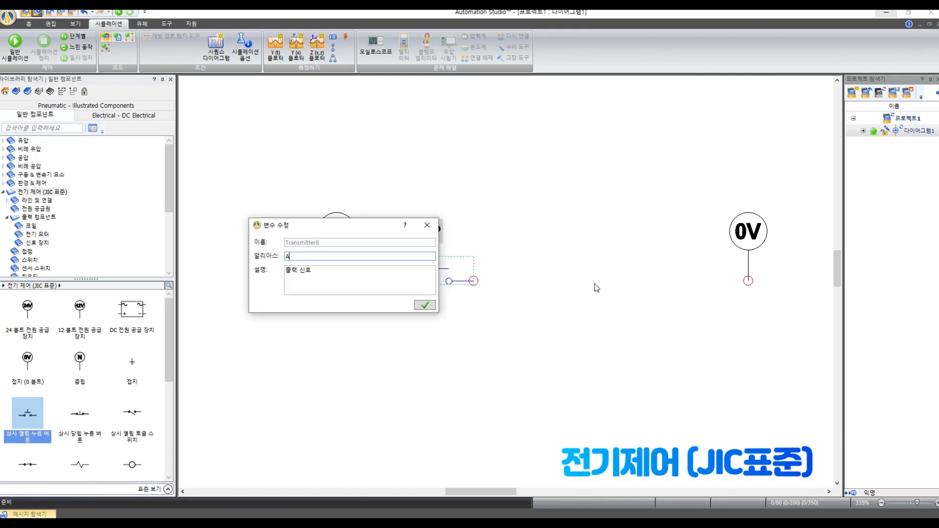
{"action": "key", "text": "Return"}
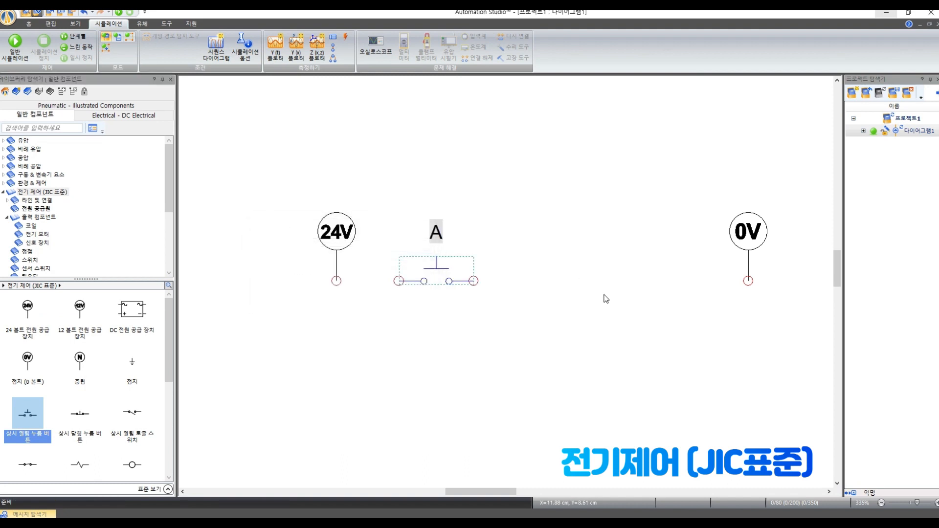
Place a coil with alias R between push button A and the 0V ground
{"action": "scroll", "coordinate": [140, 394], "scroll_direction": "down", "scroll_amount": 1}
{"action": "left_click_drag", "start_coordinate": [132, 440], "coordinate": [644, 268]}
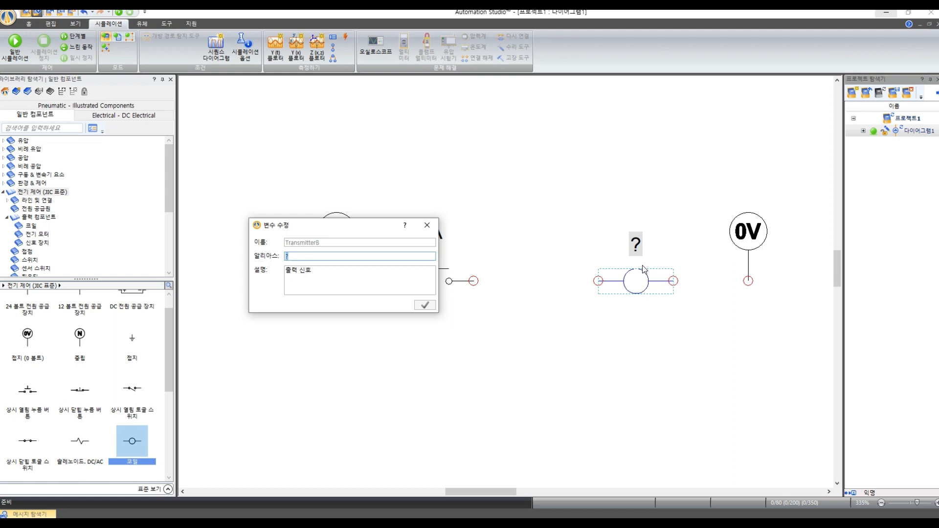
{"action": "type", "text": "R"}
{"action": "key", "text": "Return"}
{"action": "left_click", "coordinate": [446, 311]}
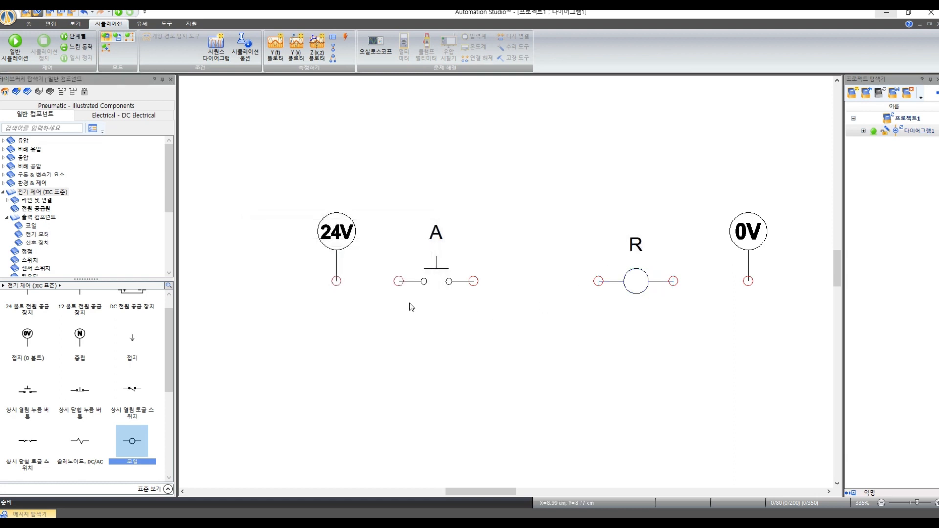
Wire the 24V supply, push button A, coil R and the 0V ground together in series
{"action": "left_click_drag", "start_coordinate": [336, 281], "coordinate": [398, 281]}
{"action": "left_click_drag", "start_coordinate": [473, 280], "coordinate": [599, 281]}
{"action": "left_click_drag", "start_coordinate": [673, 281], "coordinate": [749, 279]}
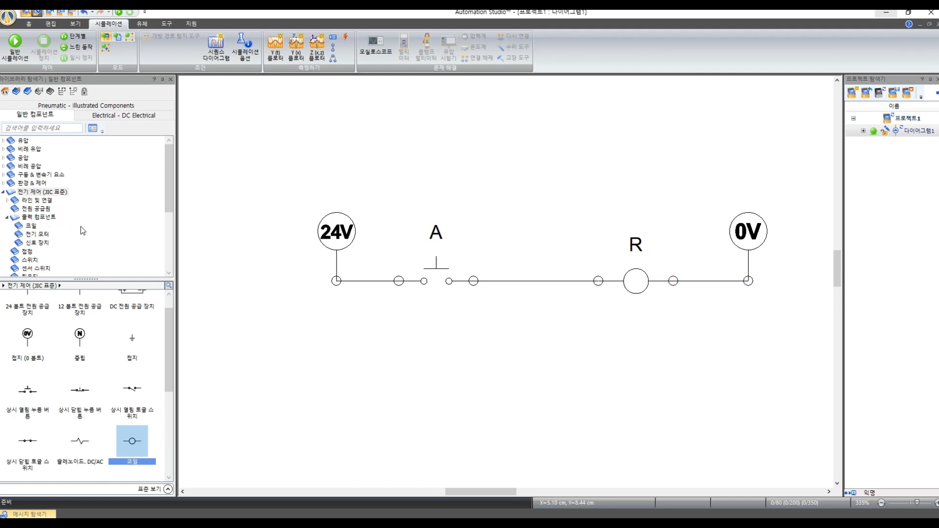
Place a normally closed contact below push button A and link its variable to coil R, filtering the compatible variables by "r"
{"action": "left_click", "coordinate": [33, 250]}
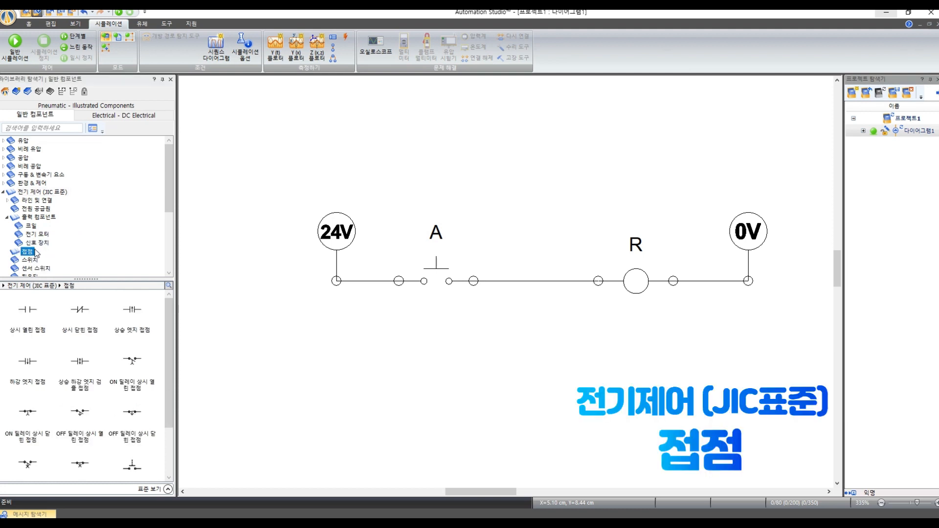
{"action": "left_click_drag", "start_coordinate": [80, 320], "coordinate": [442, 348]}
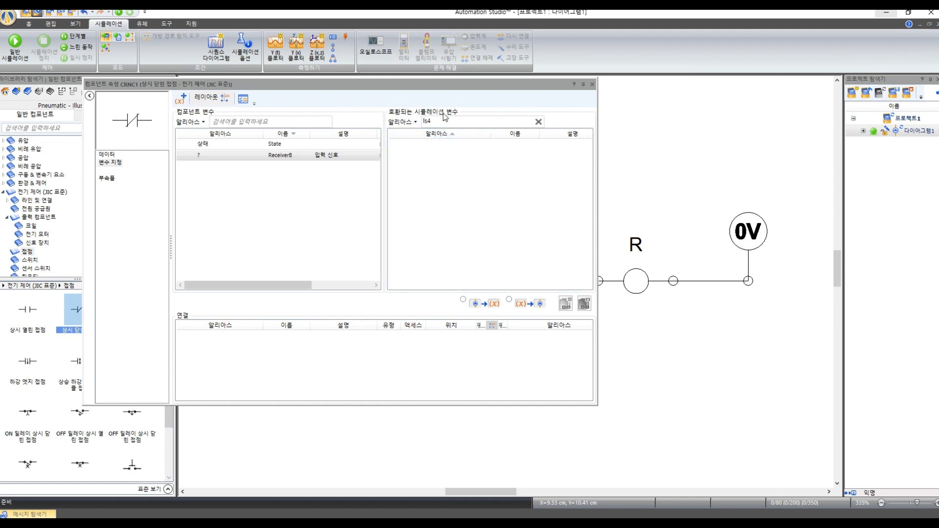
{"action": "left_click_drag", "start_coordinate": [461, 123], "coordinate": [370, 123]}
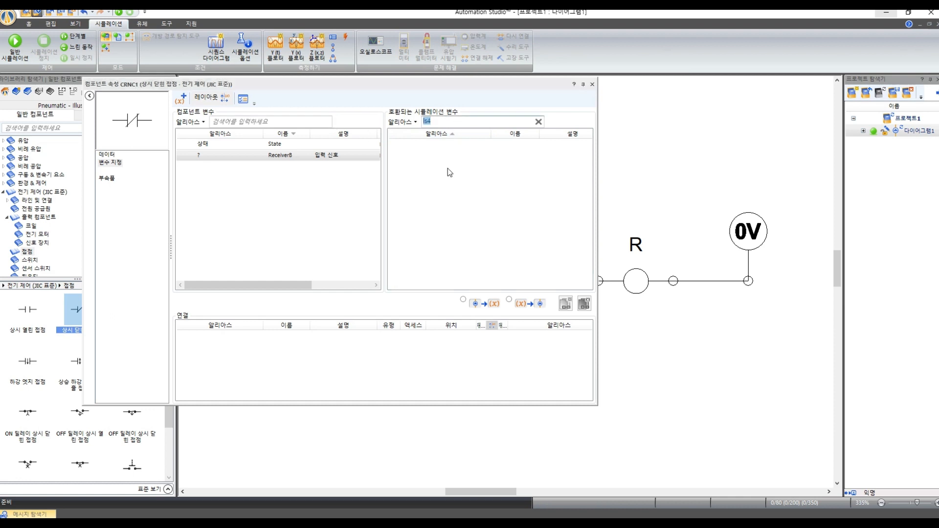
{"action": "type", "text": "r"}
{"action": "left_click", "coordinate": [458, 145]}
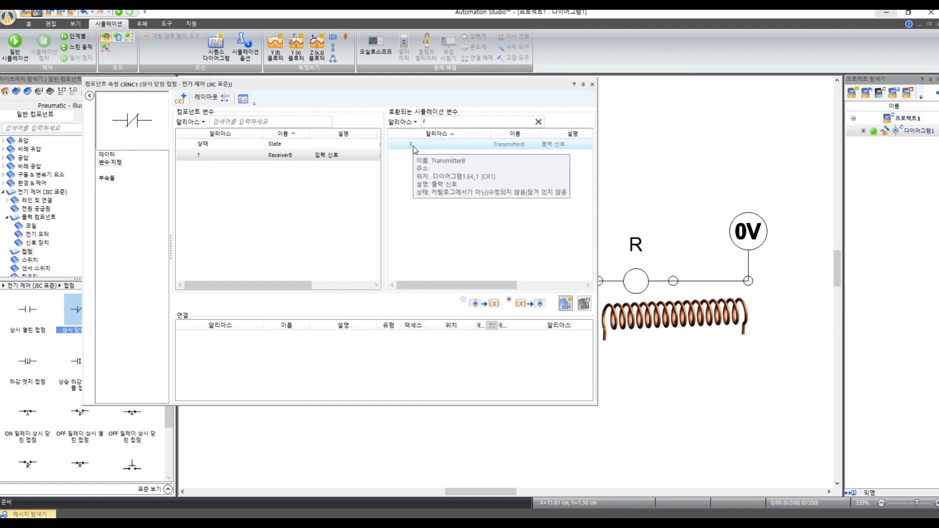
{"action": "left_click", "coordinate": [566, 304]}
{"action": "left_click_drag", "start_coordinate": [417, 85], "coordinate": [814, 82]}
{"action": "left_click_drag", "start_coordinate": [735, 89], "coordinate": [206, 137]}
{"action": "left_click_drag", "start_coordinate": [388, 139], "coordinate": [441, 95]}
{"action": "left_click", "coordinate": [517, 95]}
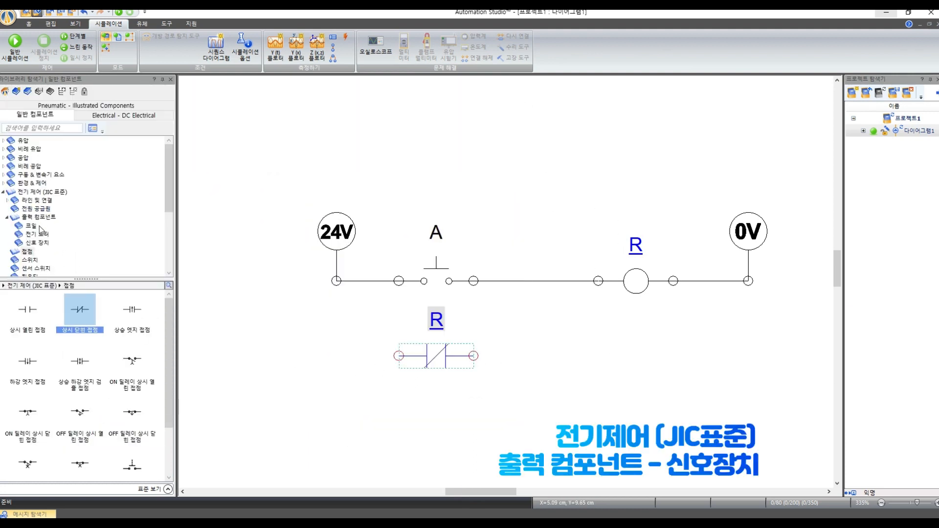
Place an indicator lamp with alias L below coil R, in line with the normally closed contact
{"action": "left_click", "coordinate": [36, 244]}
{"action": "left_click_drag", "start_coordinate": [80, 309], "coordinate": [646, 345]}
{"action": "type", "text": "L"}
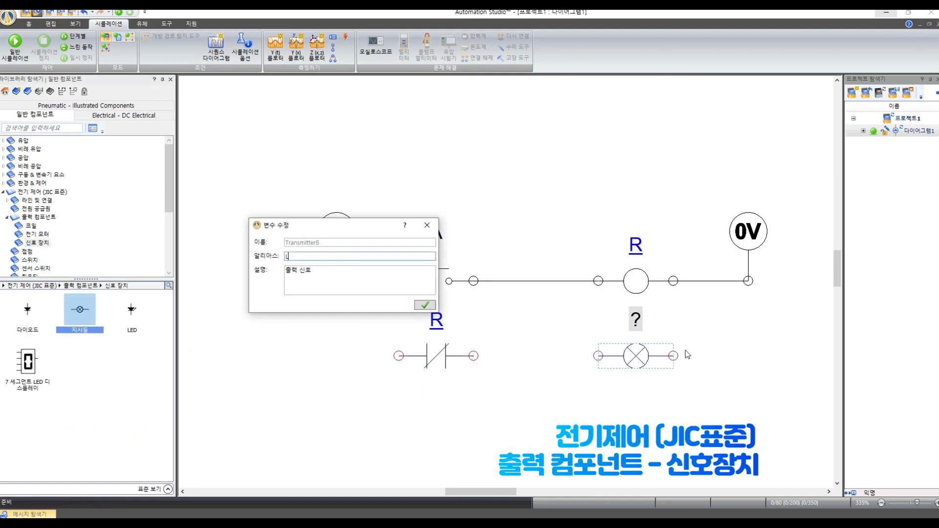
{"action": "key", "text": "Return"}
{"action": "left_click", "coordinate": [606, 386]}
Wire contact R and lamp L in series as a second branch between the 24V and 0V lines
{"action": "mouse_move", "coordinate": [399, 356]}
{"action": "left_mouse_down"}
{"action": "mouse_move", "coordinate": [363, 361]}
{"action": "mouse_move", "coordinate": [362, 280]}
{"action": "left_mouse_up"}
{"action": "left_click_drag", "start_coordinate": [474, 355], "coordinate": [598, 356]}
{"action": "left_click_drag", "start_coordinate": [673, 356], "coordinate": [717, 281]}
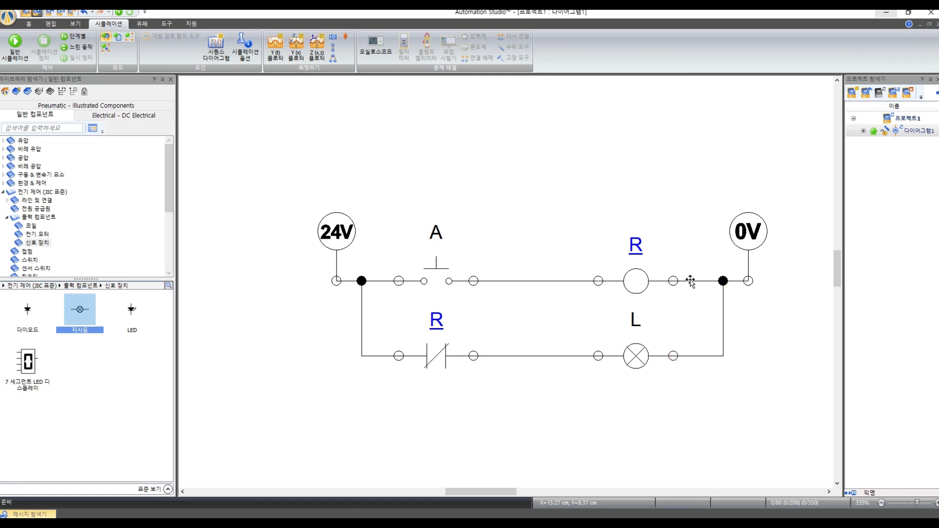
Run the normal simulation of the relay circuit and actuate push button A repeatedly to test contact R and lamp L
{"action": "left_click", "coordinate": [19, 54]}
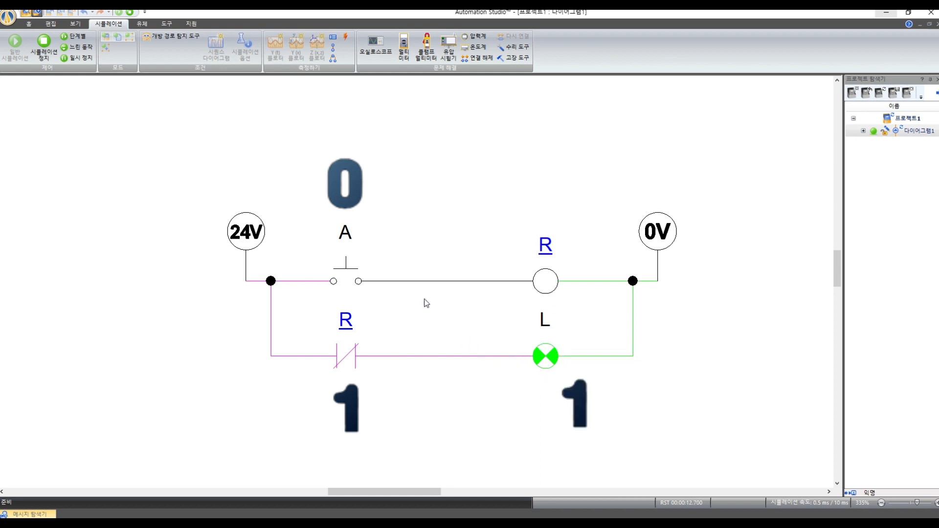
{"action": "left_click", "coordinate": [354, 280]}
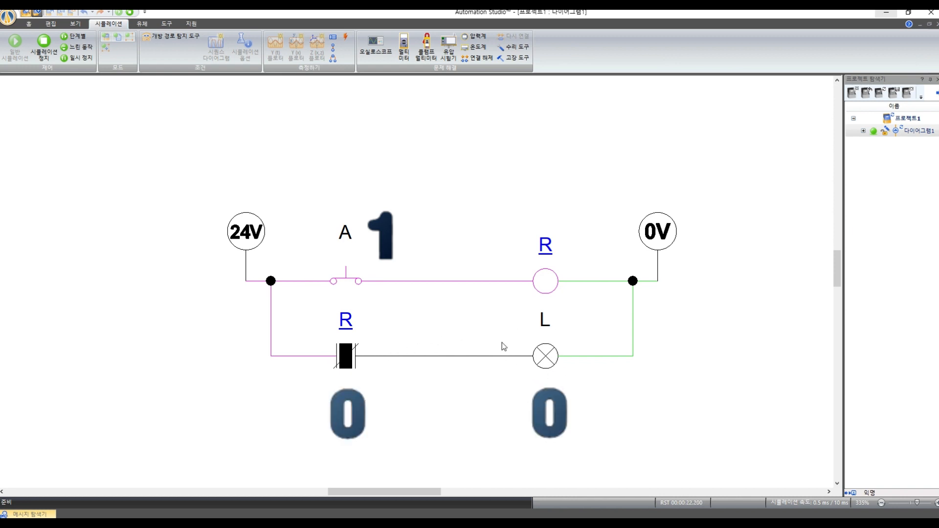
{"action": "left_click", "coordinate": [353, 284]}
{"action": "left_click", "coordinate": [352, 281]}
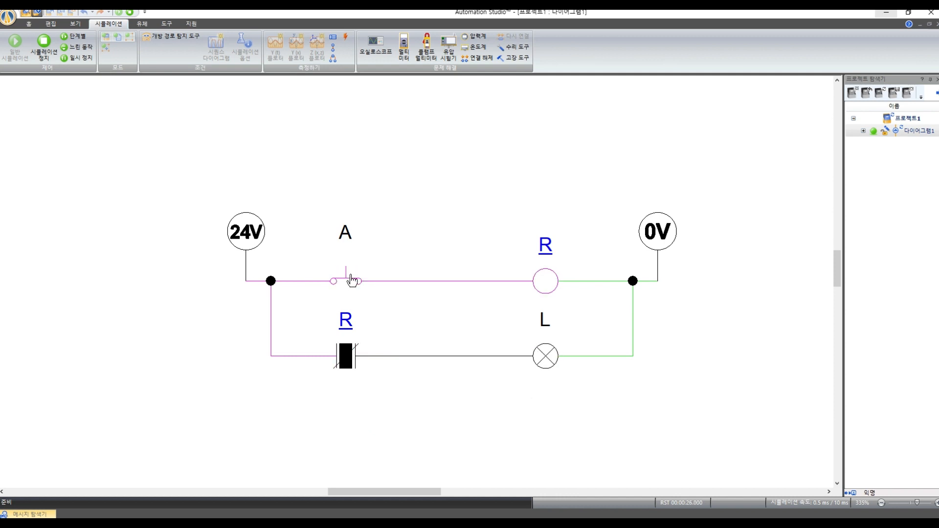
{"action": "left_click", "coordinate": [353, 281]}
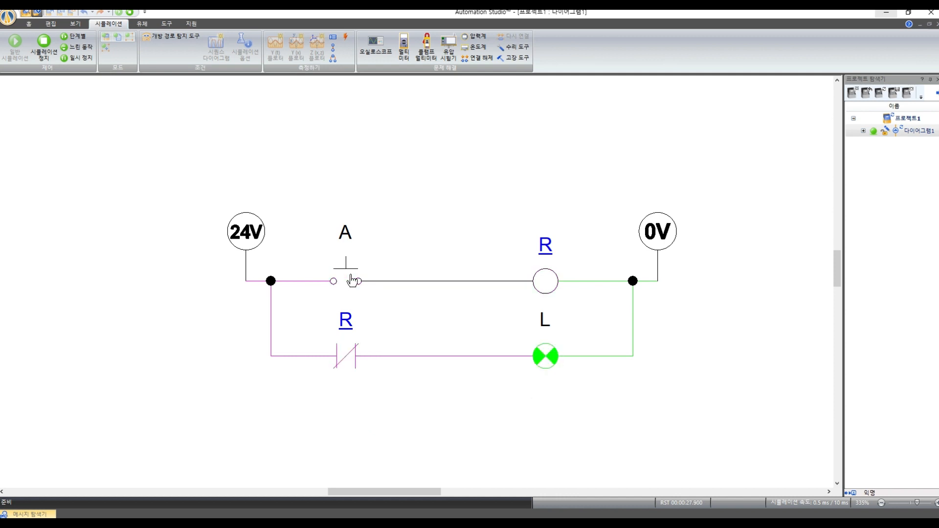